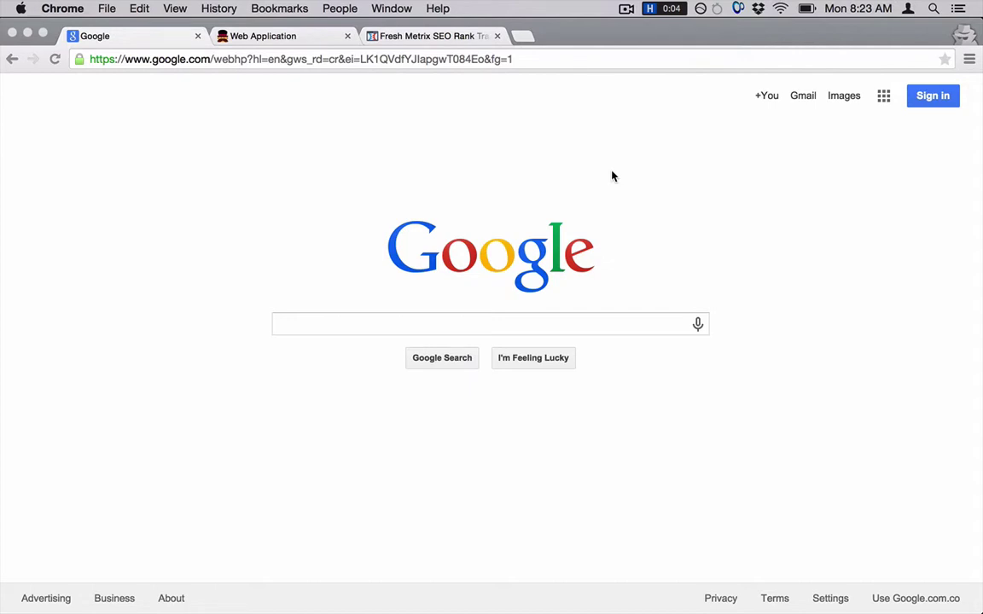
- Search Google for 'chris pratt' and scroll through the results and his profile summary
click(406, 324)
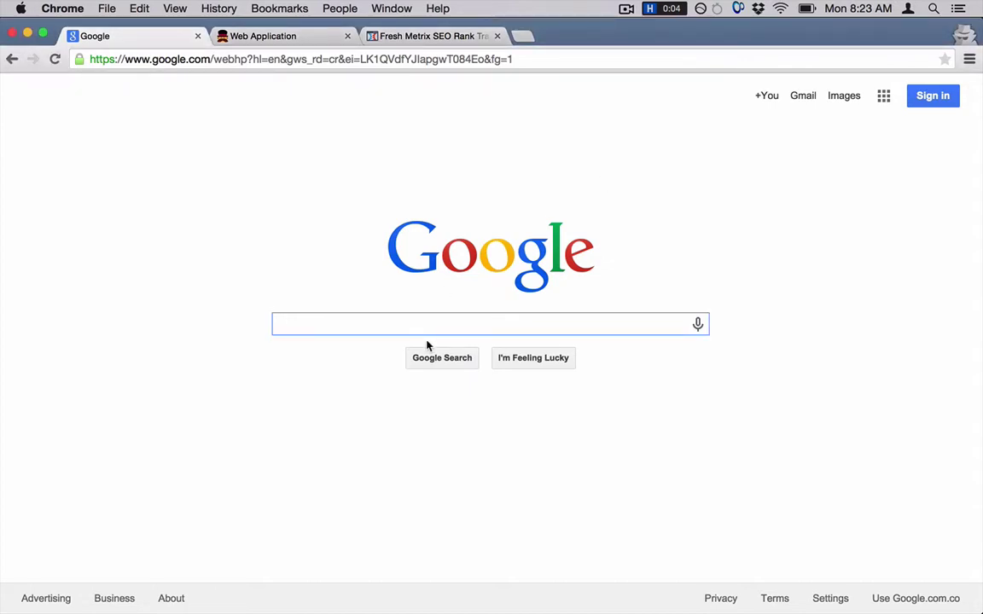
text(chris )
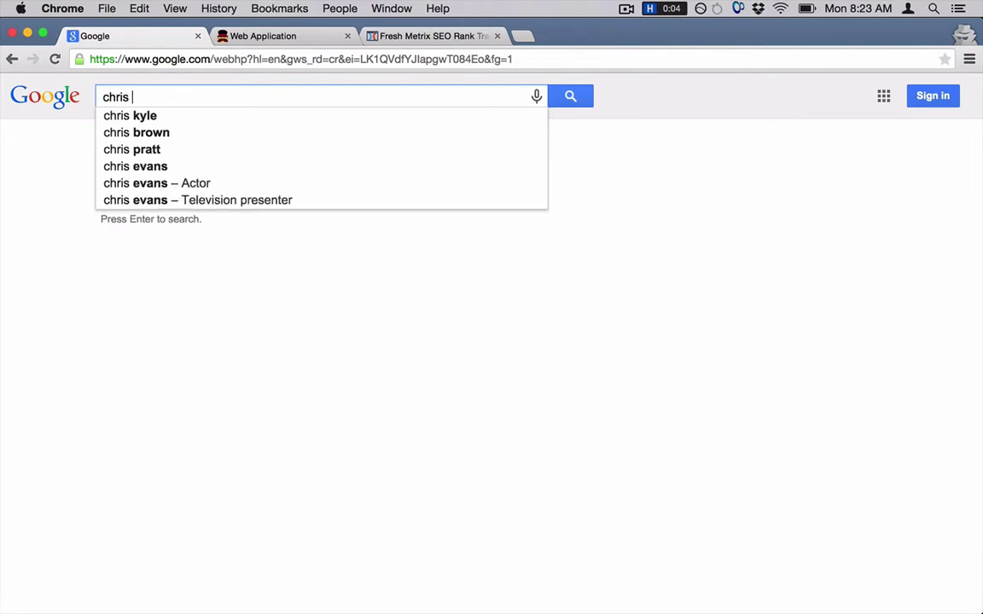
text(pratt)
key(Return)
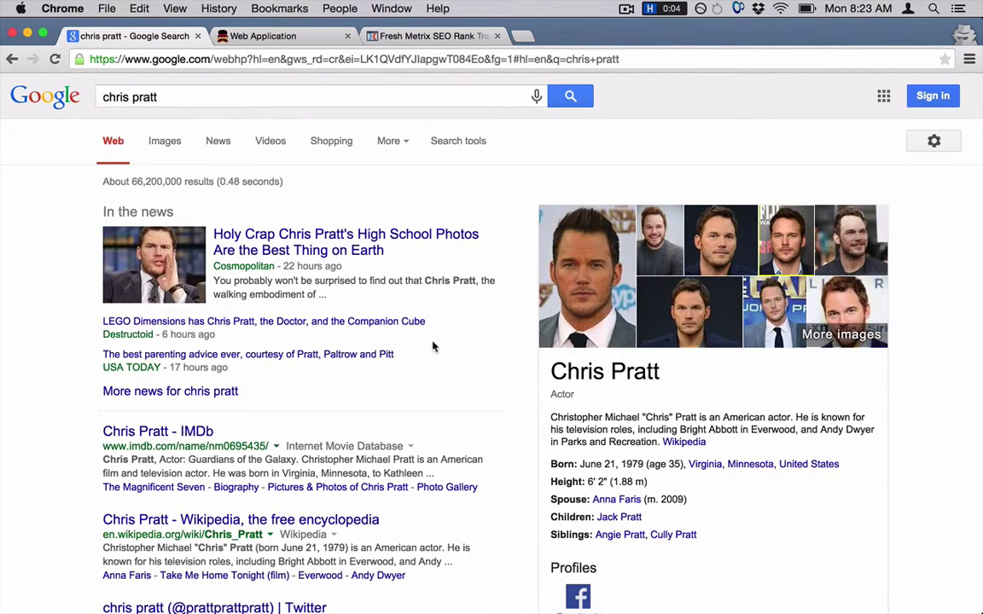
scroll(279, 313, down, 8)
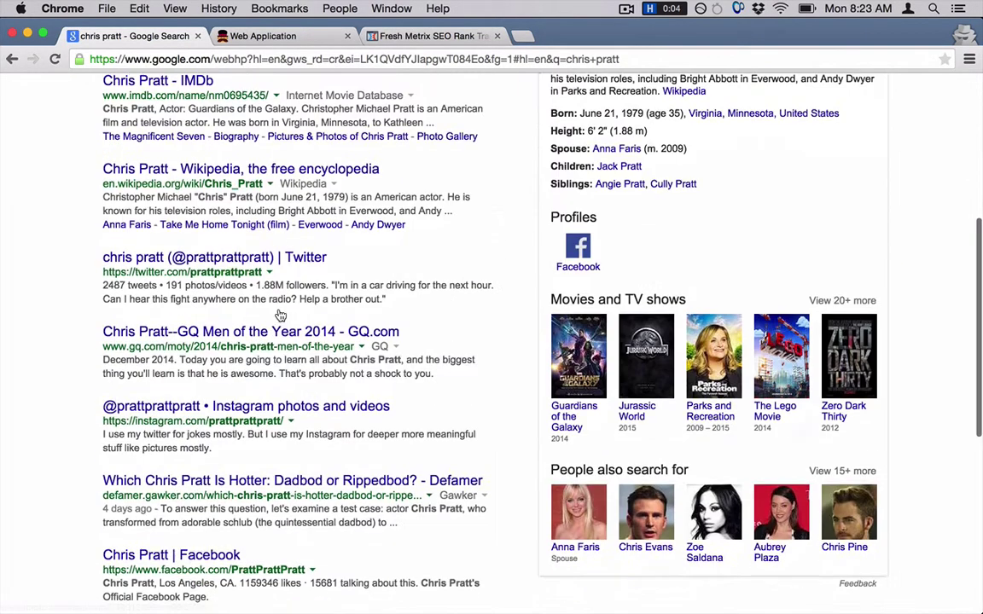
scroll(280, 315, down, 8)
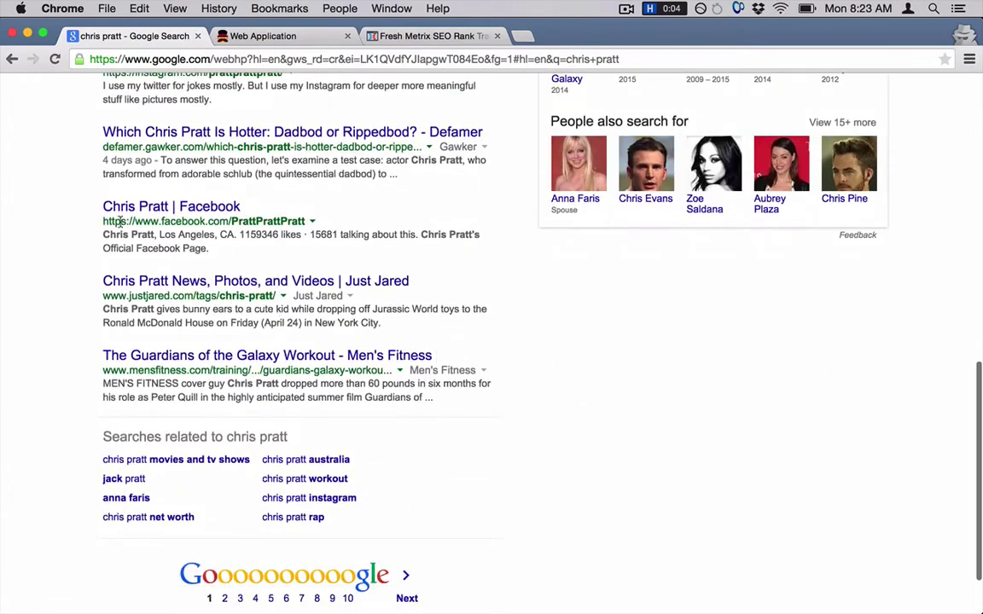
scroll(244, 376, up, 16)
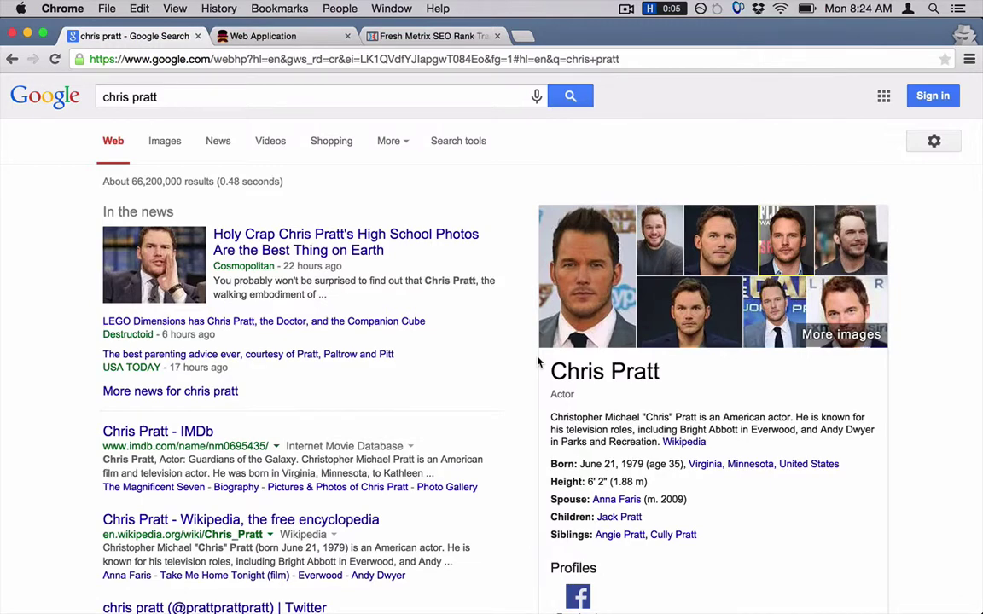
- View the freshmetrix.com homepage, scrolling through its rank tracking pitch and free 14-day trial offer
click(448, 36)
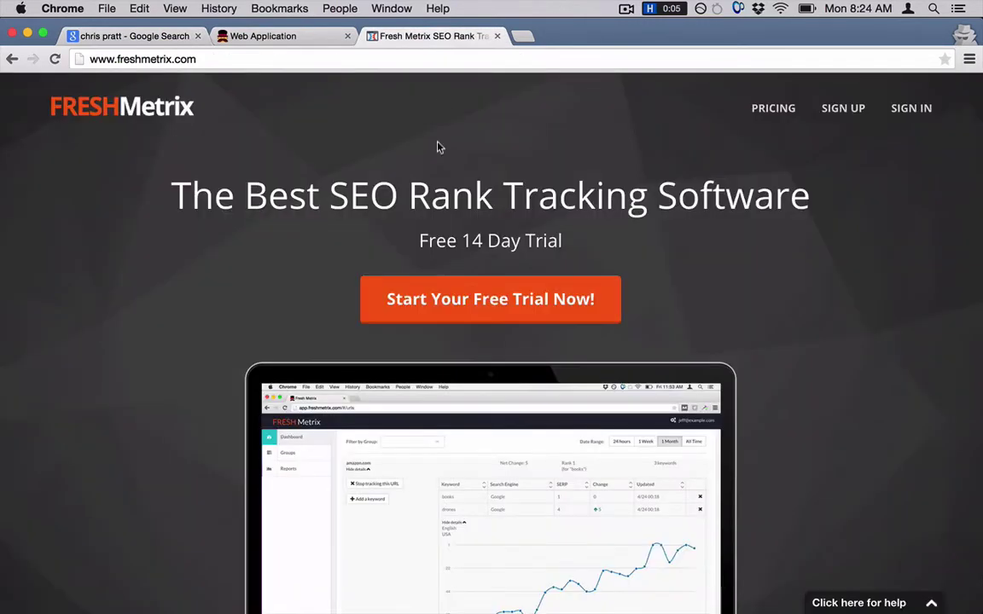
scroll(435, 202, down, 3)
scroll(435, 205, up, 2)
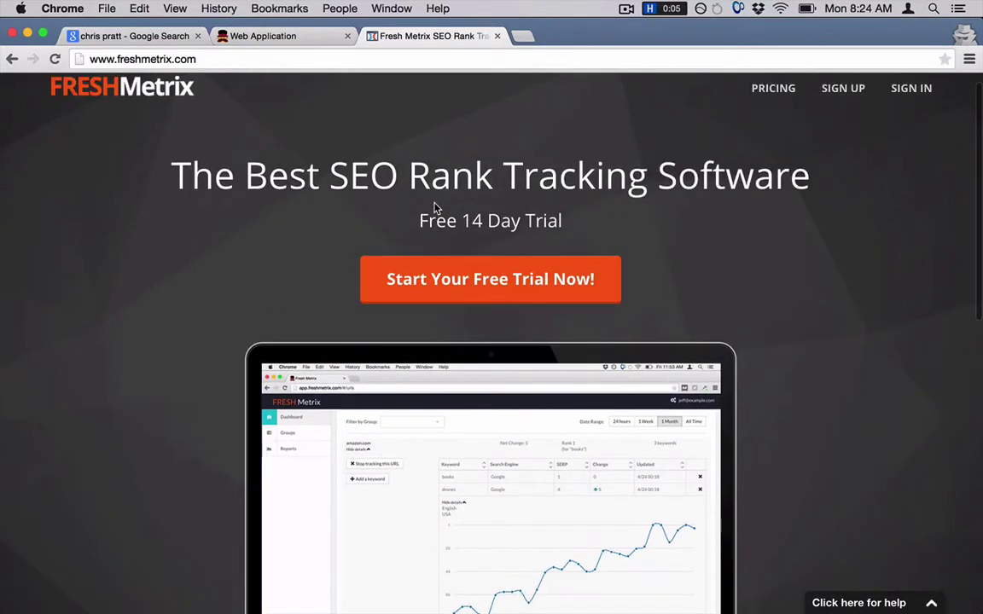
scroll(435, 207, down, 3)
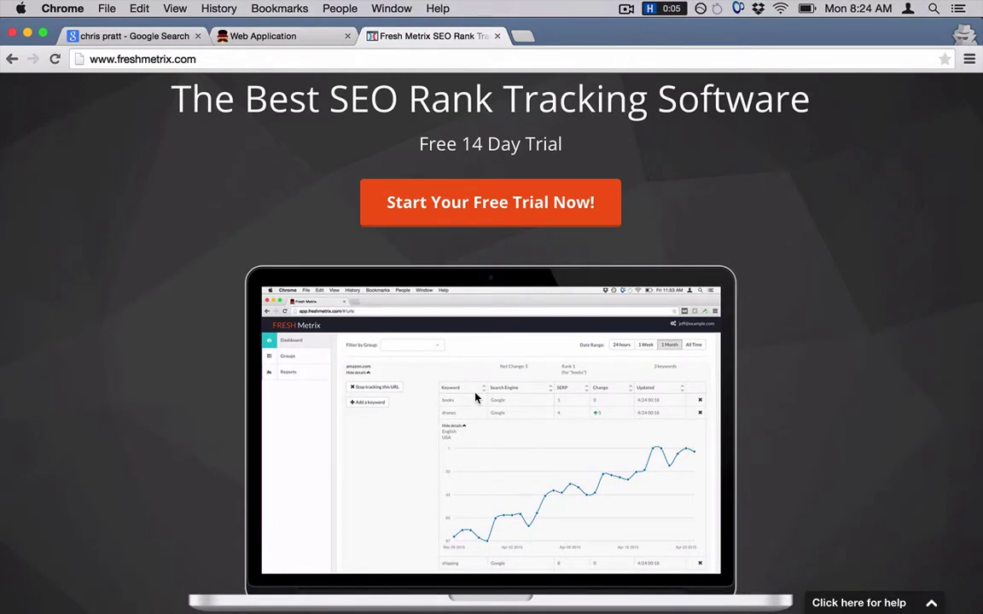
scroll(476, 397, down, 1)
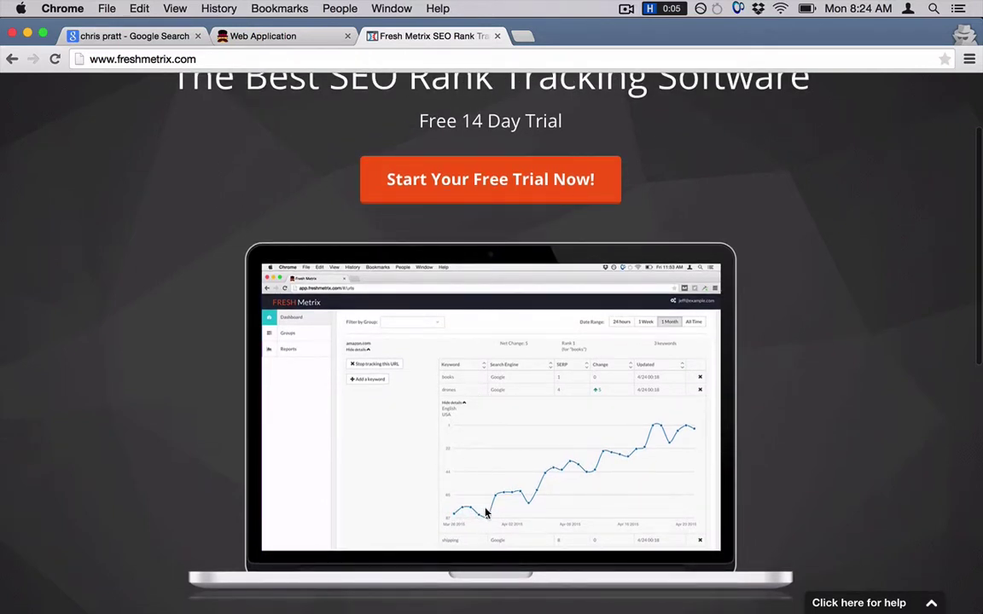
scroll(485, 512, down, 2)
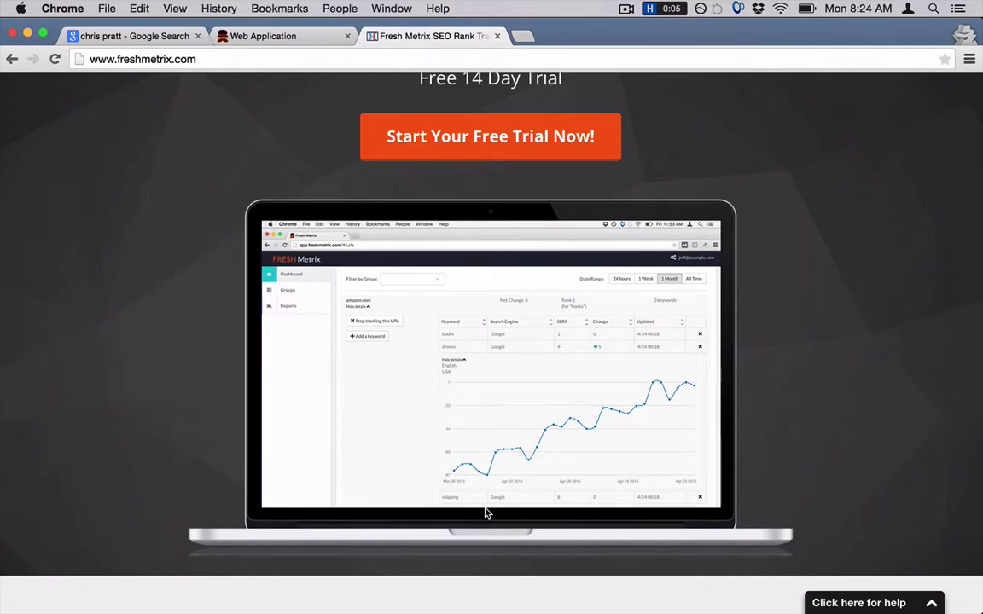
scroll(485, 513, up, 3)
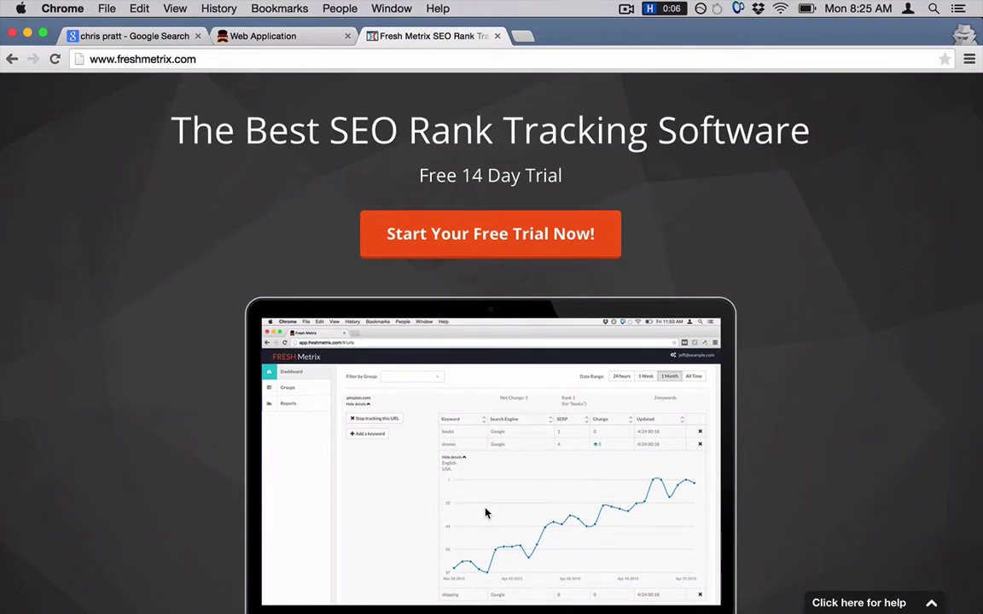
scroll(488, 571, up, 3)
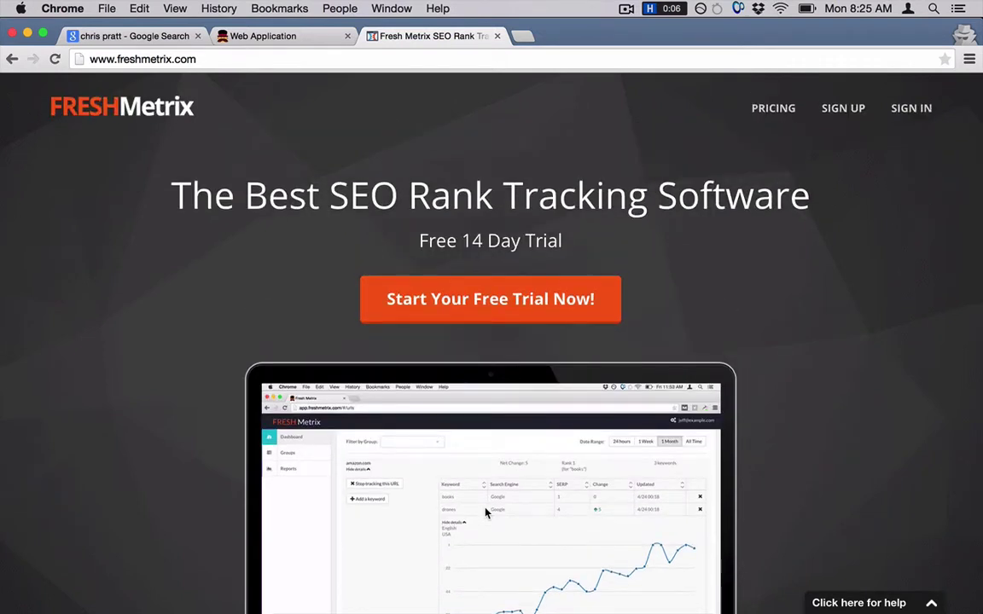
- Expand justcausemag.com's keyword rankings in the URL dashboard and bring up its Add a Keyword form (Google, USA, English)
click(283, 36)
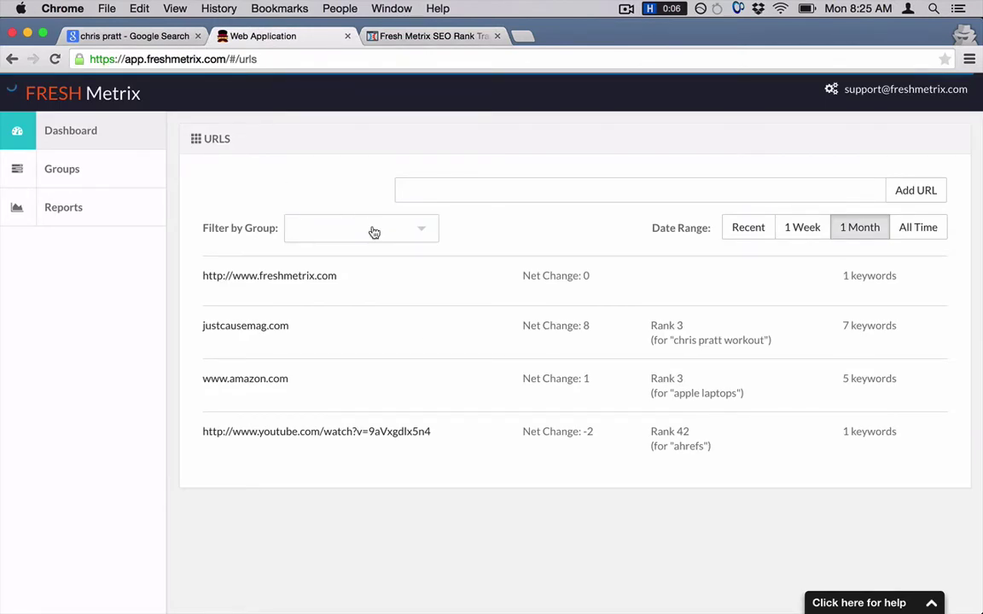
click(483, 192)
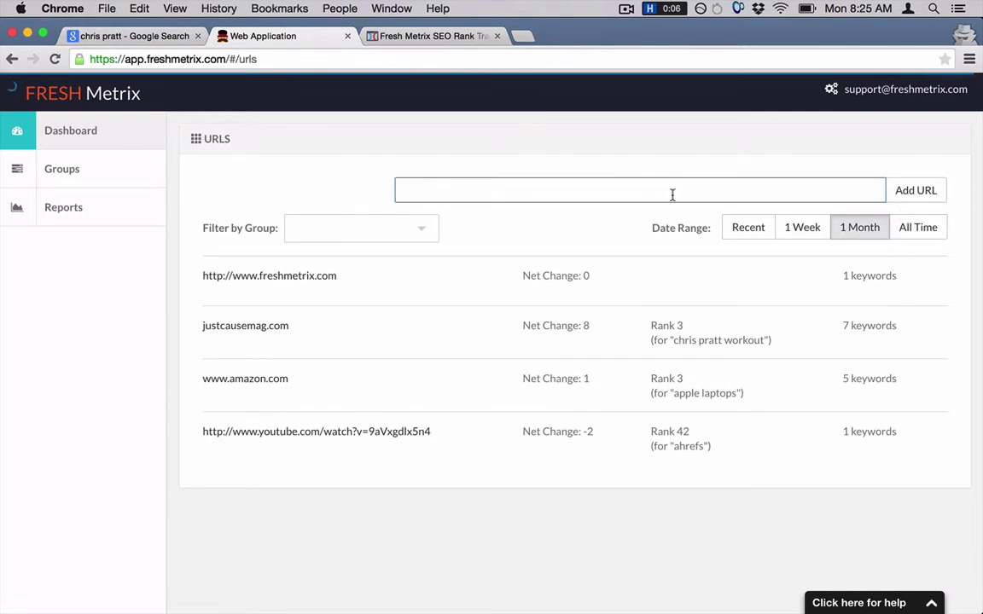
click(257, 331)
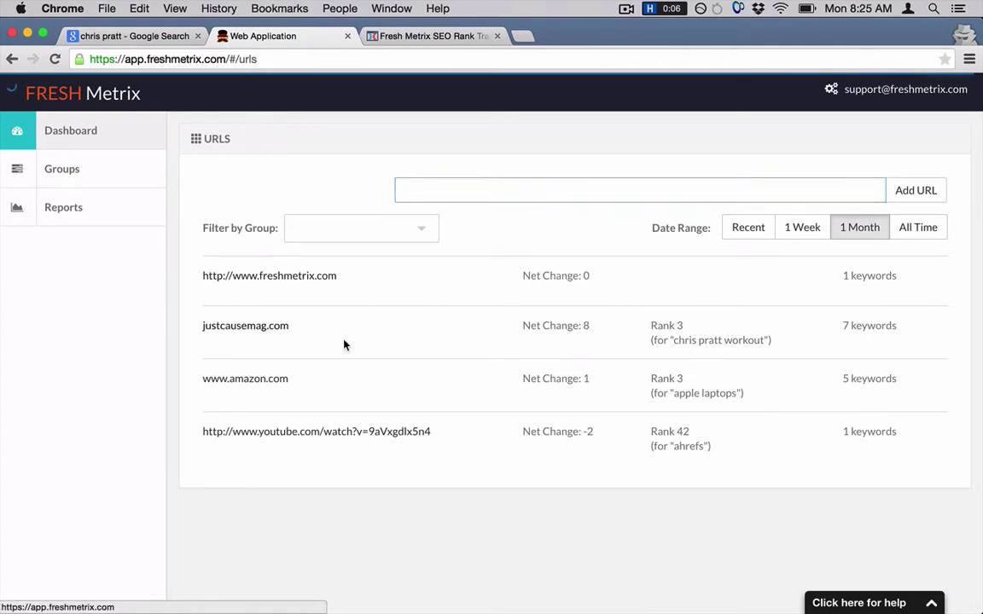
click(282, 417)
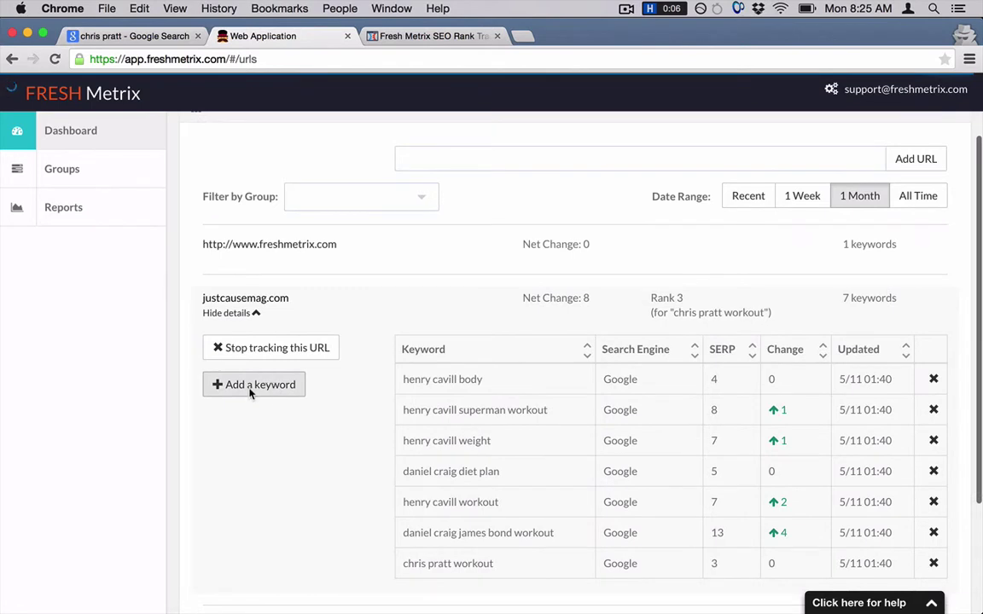
scroll(493, 431, down, 1)
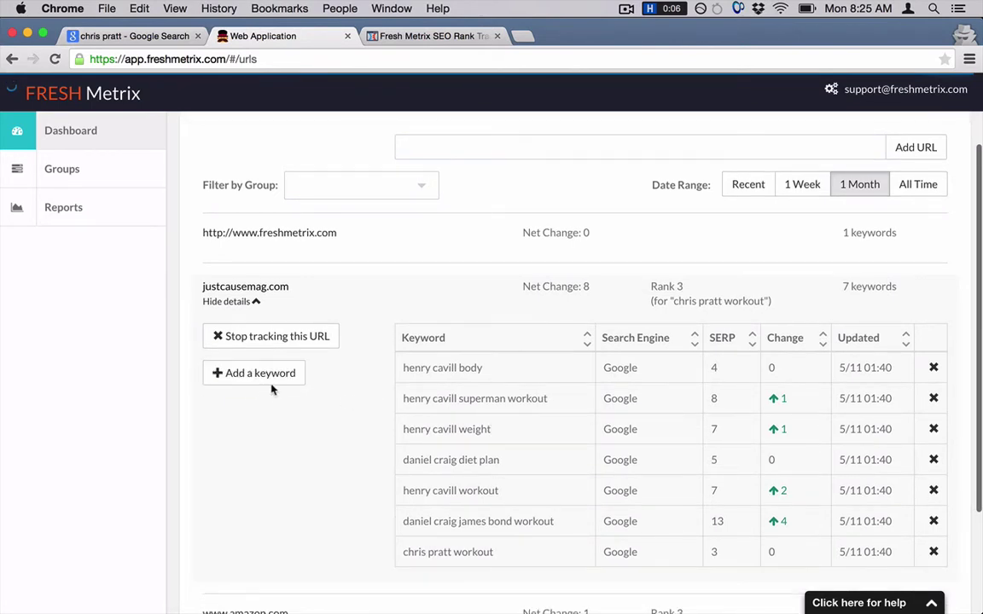
click(224, 373)
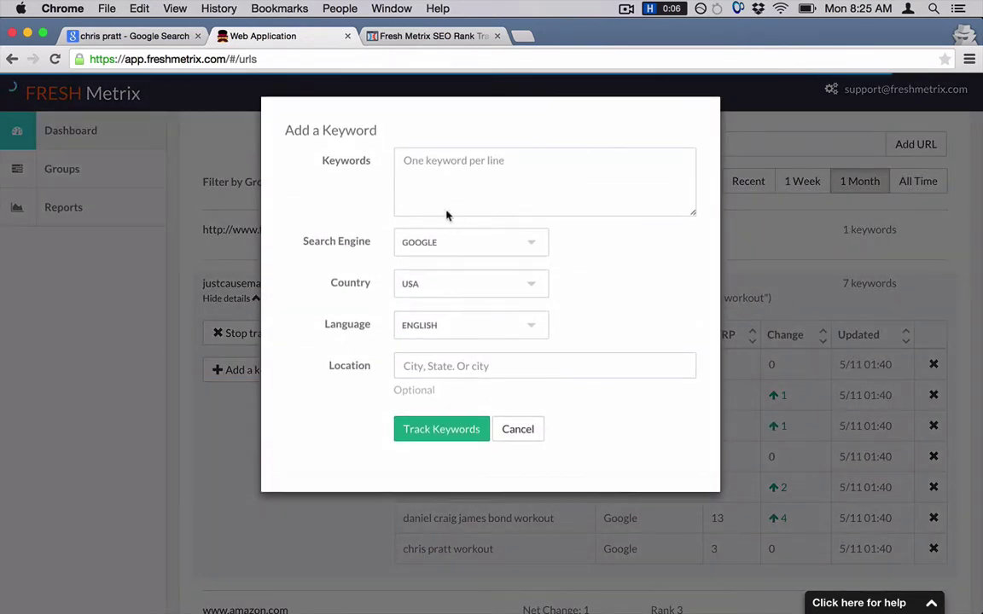
- Try the Keywords and Location fields, then cancel the Add a Keyword dialog without adding anything
click(433, 165)
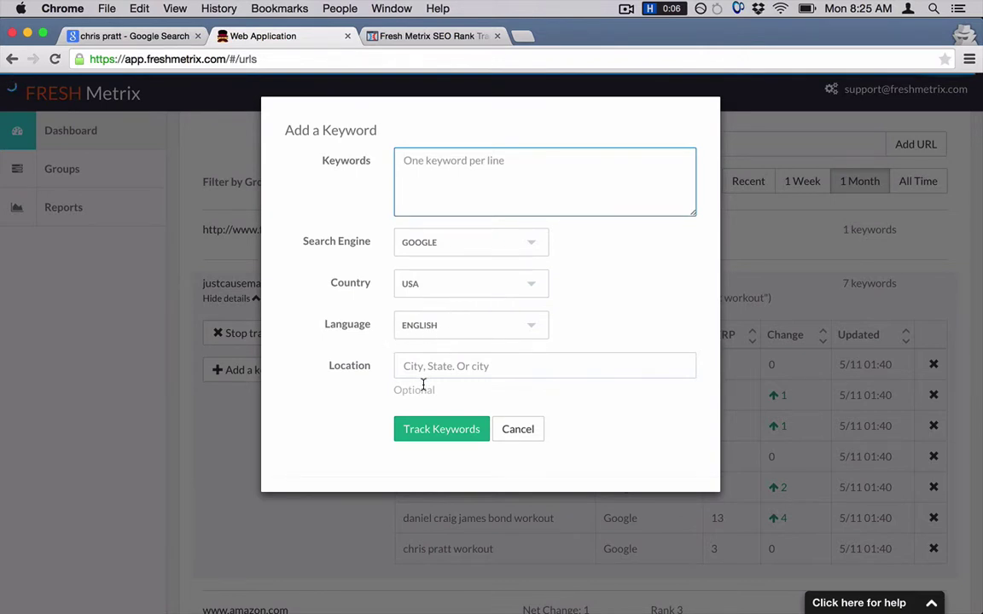
click(402, 367)
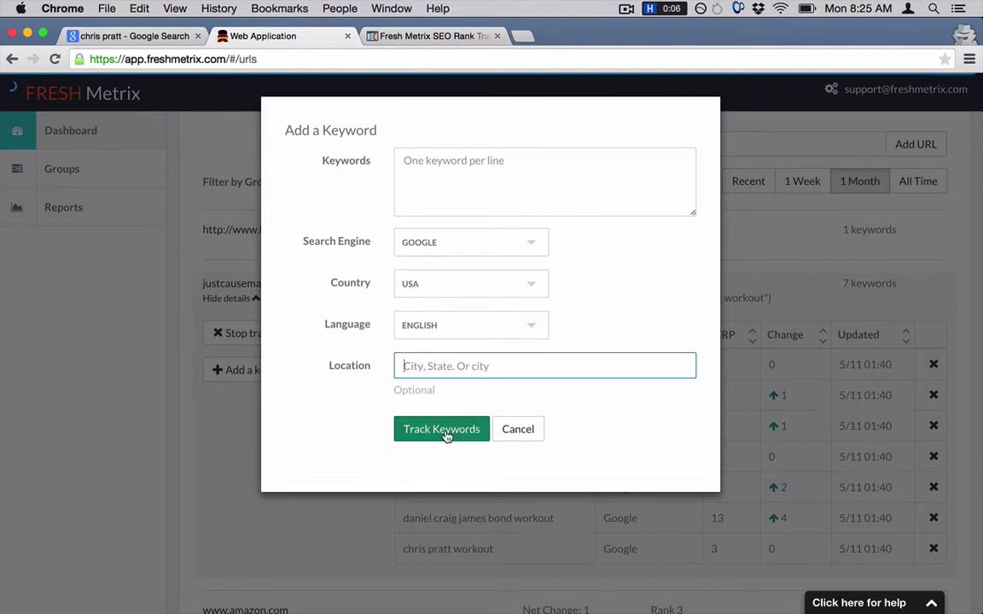
click(524, 437)
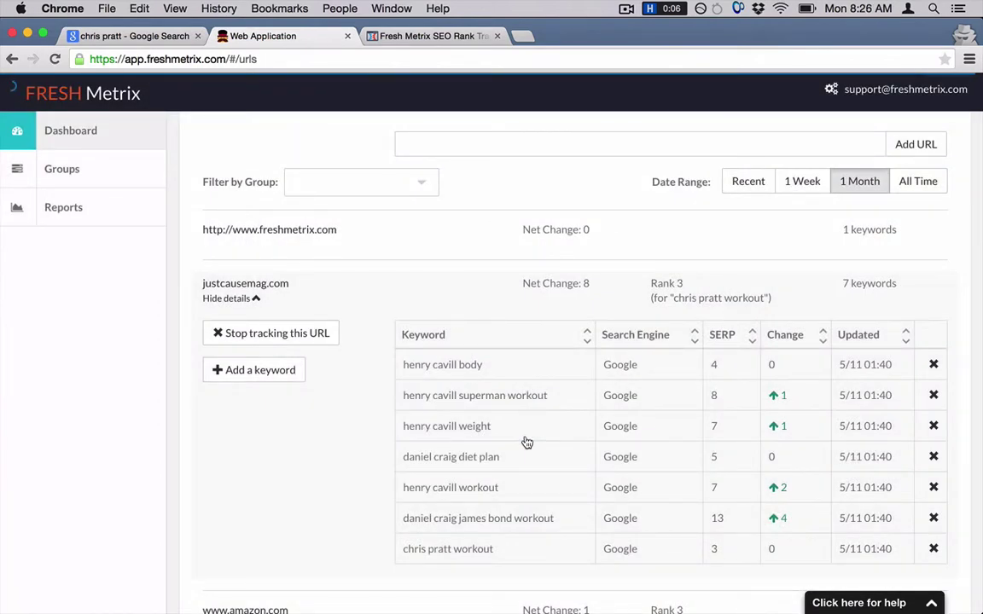
- Scroll down justcausemag.com's keyword table toward the henry cavill superman workout row
scroll(312, 298, down, 1)
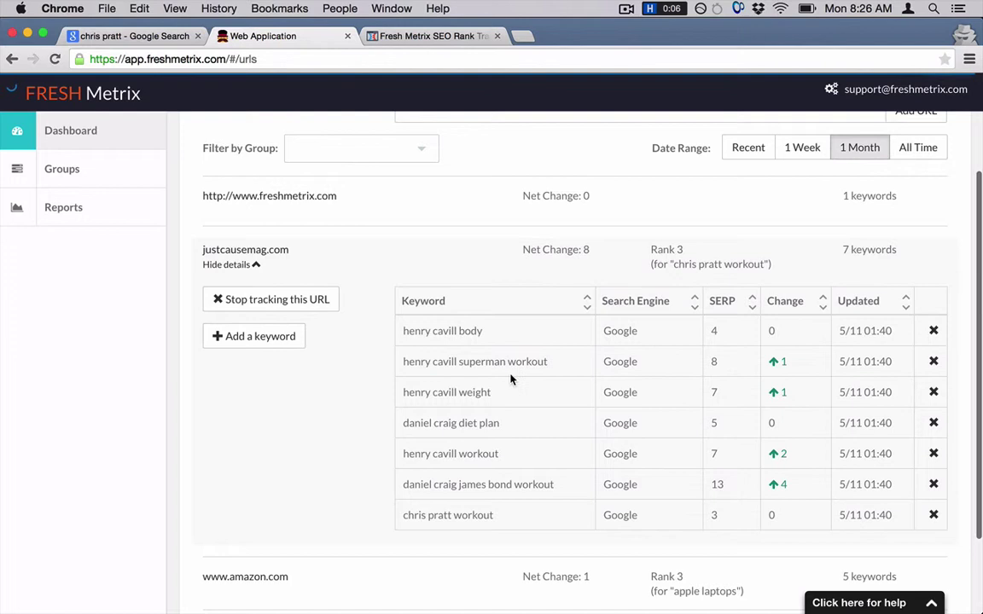
scroll(532, 379, down, 1)
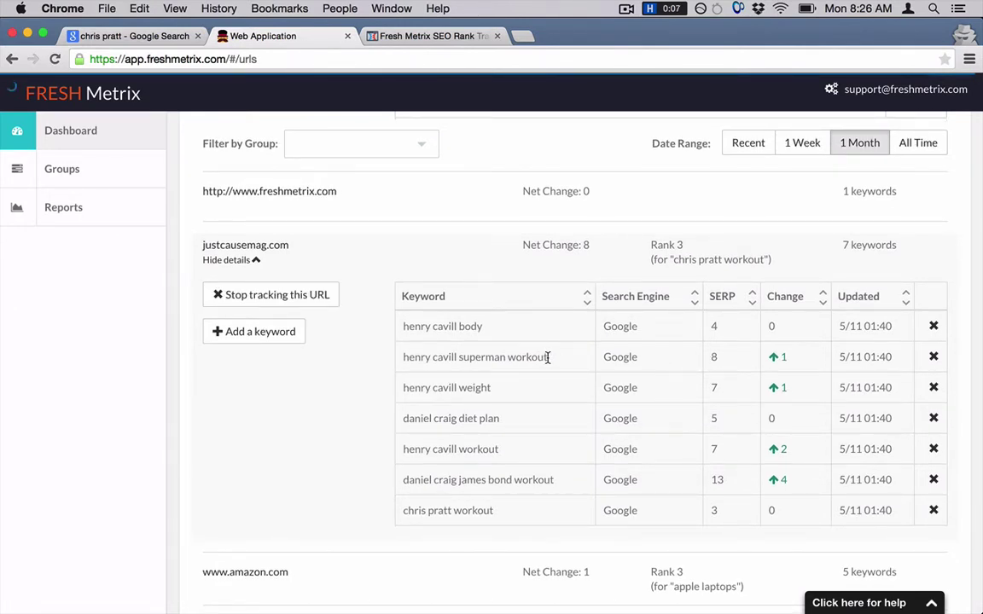
- Expand the henry cavill superman workout rank chart and scroll through its history
click(749, 378)
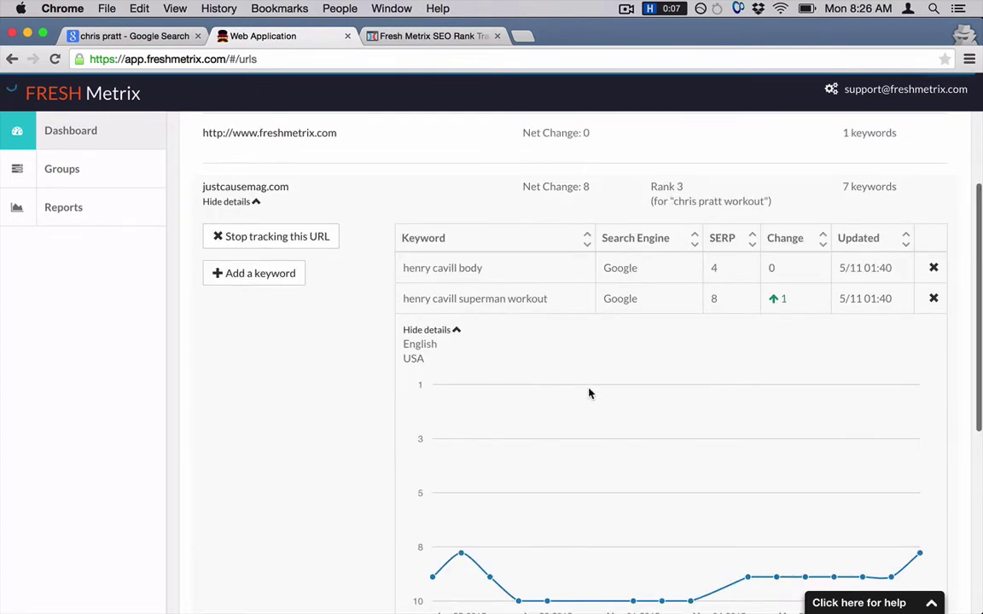
scroll(589, 394, down, 2)
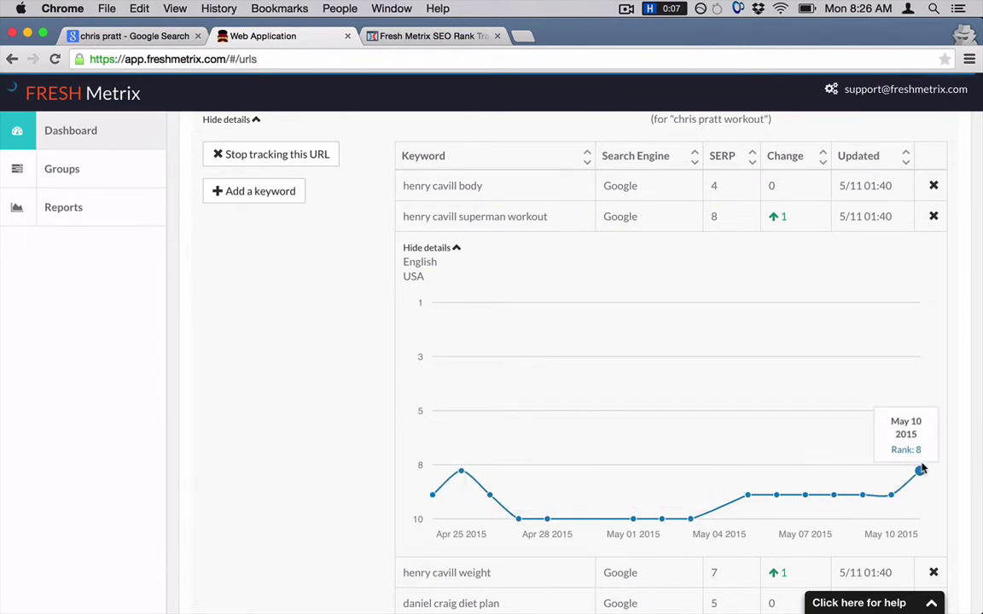
scroll(680, 470, down, 1)
scroll(680, 471, down, 1)
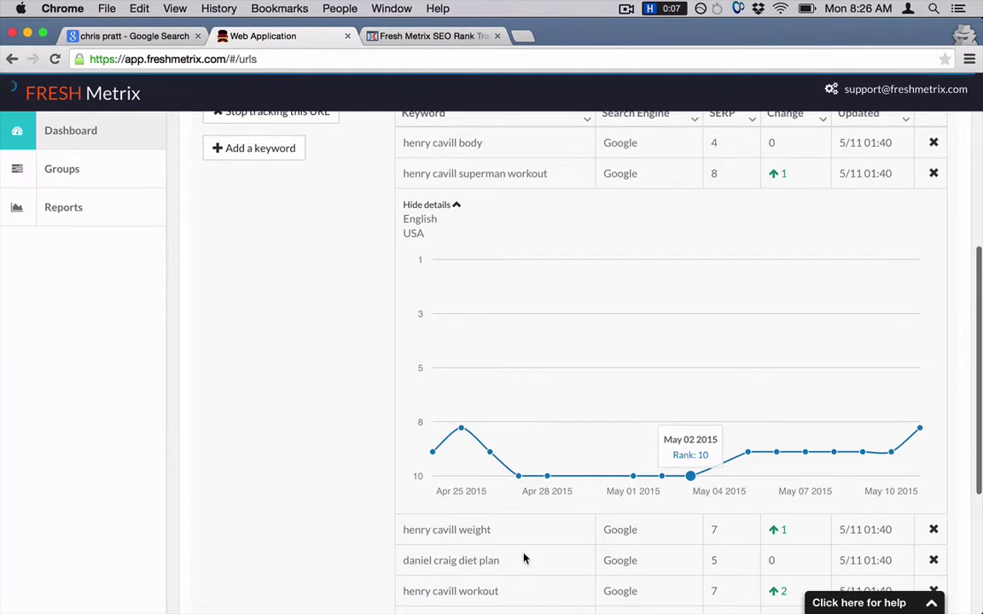
scroll(452, 558, down, 1)
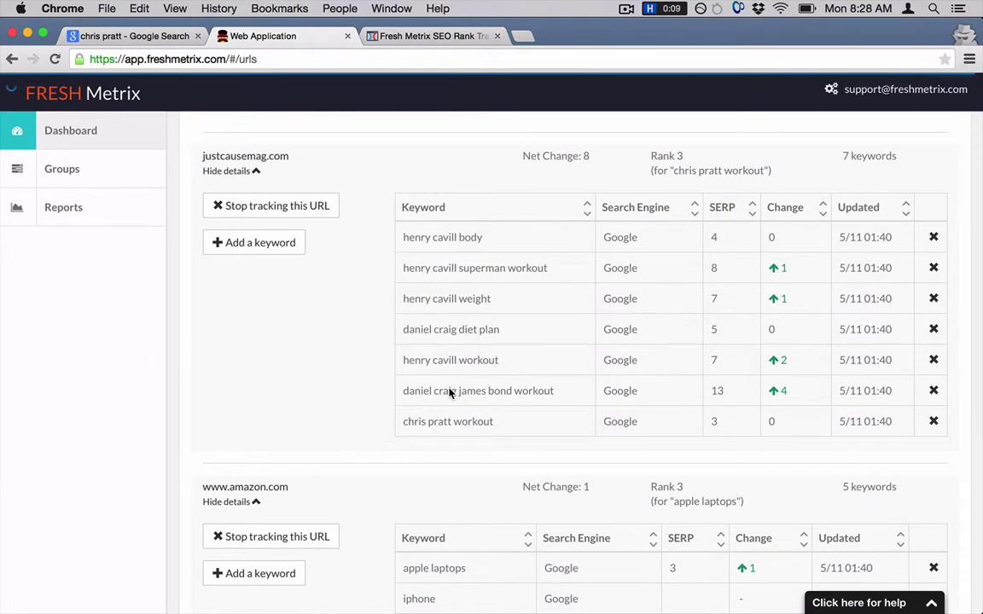
- Review the daniel craig james bond workout rank chart, which dips to 17 and recovers to 13
click(449, 393)
scroll(553, 434, down, 2)
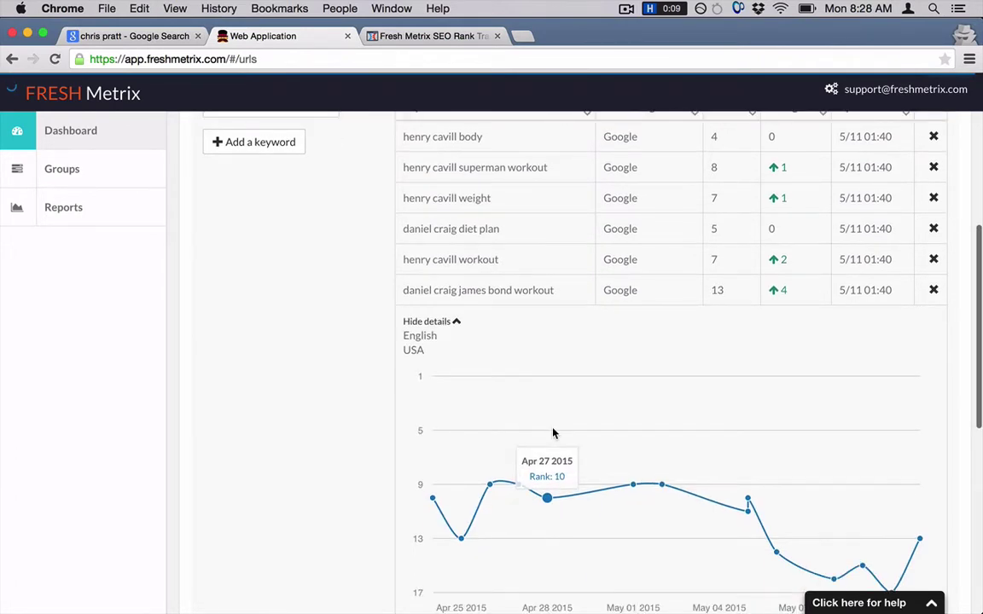
scroll(553, 433, down, 4)
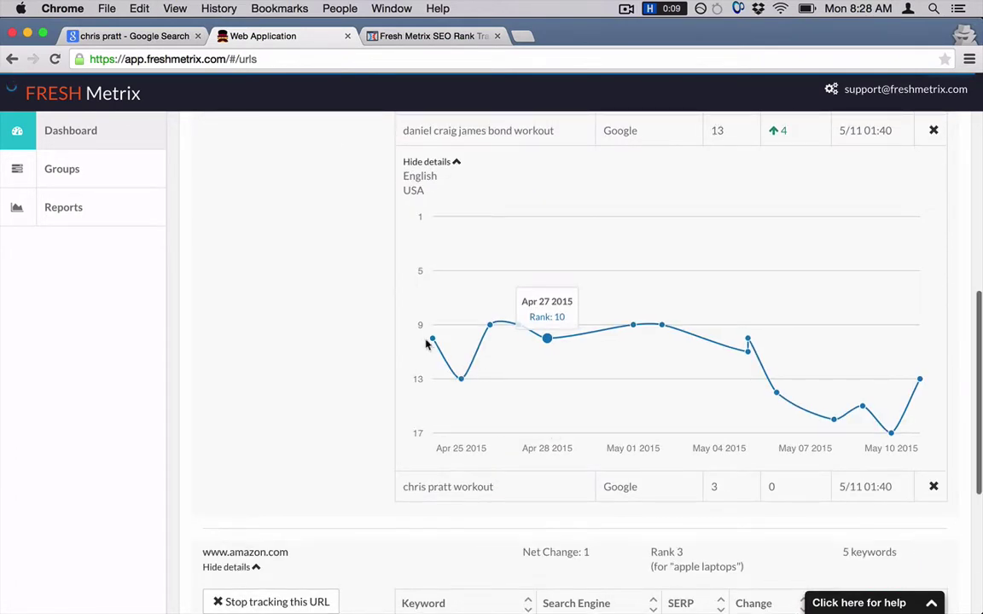
mouse_move(515, 326)
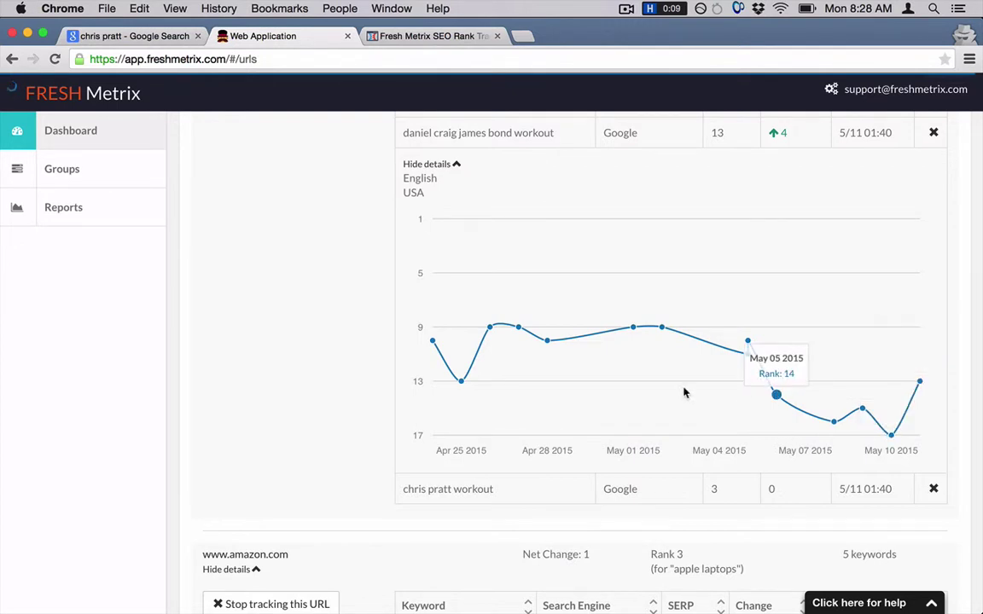
scroll(636, 350, up, 3)
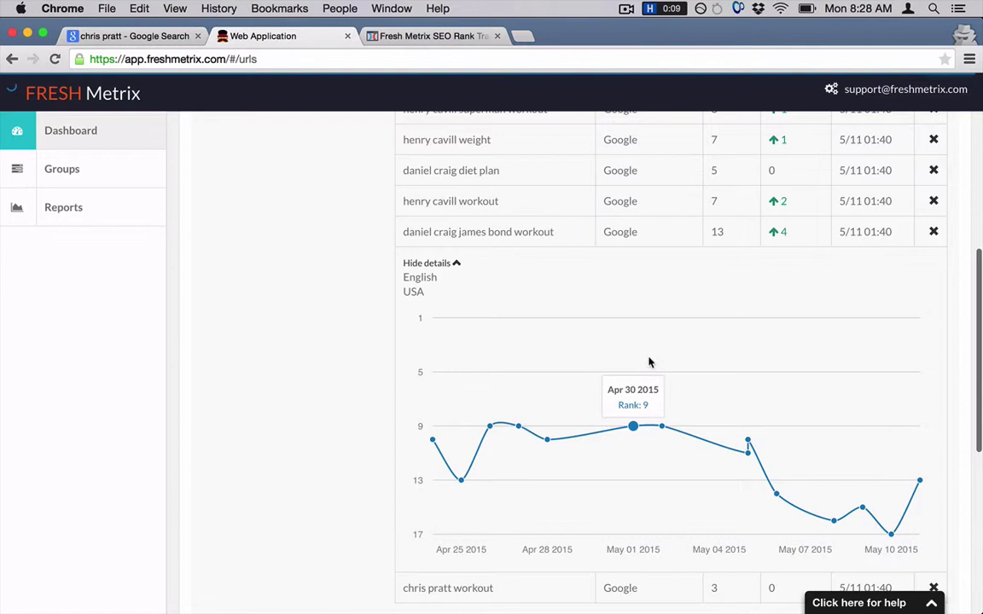
scroll(648, 363, up, 3)
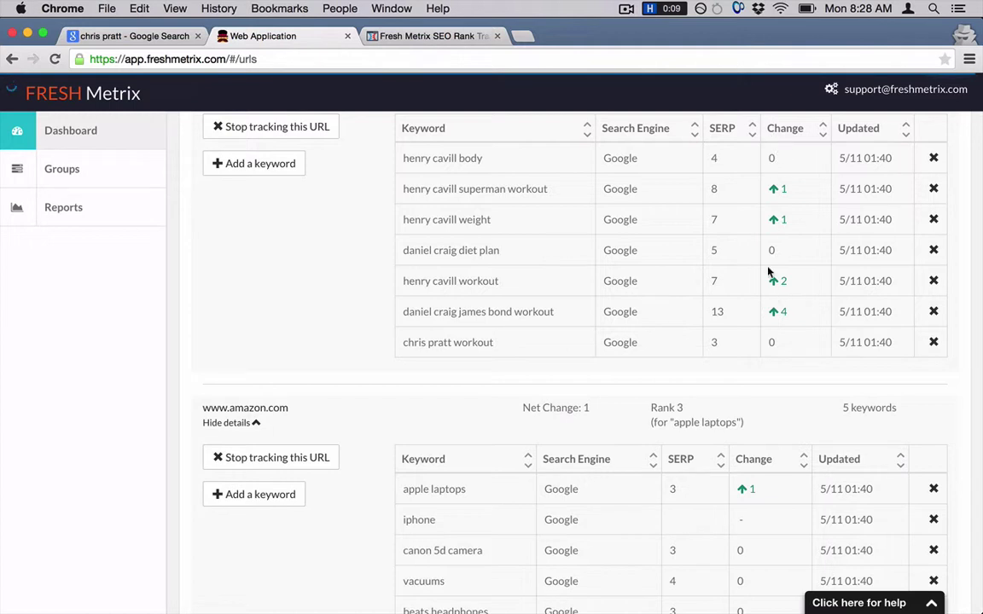
- Sort justcausemag.com's keywords by SERP and collapse the amazon.com details, leaving four URLs listed
click(753, 137)
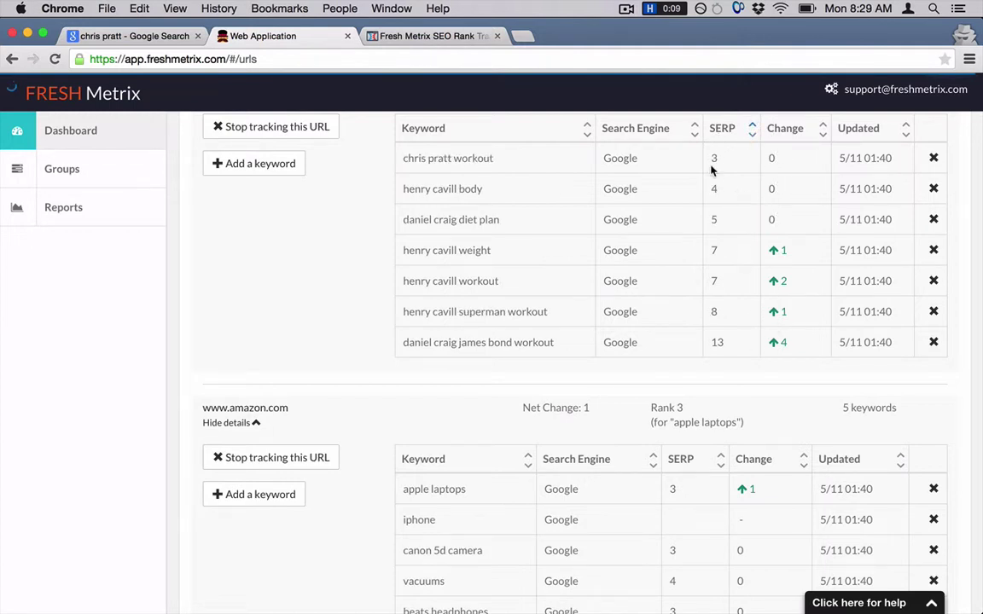
scroll(691, 291, up, 2)
scroll(723, 294, up, 4)
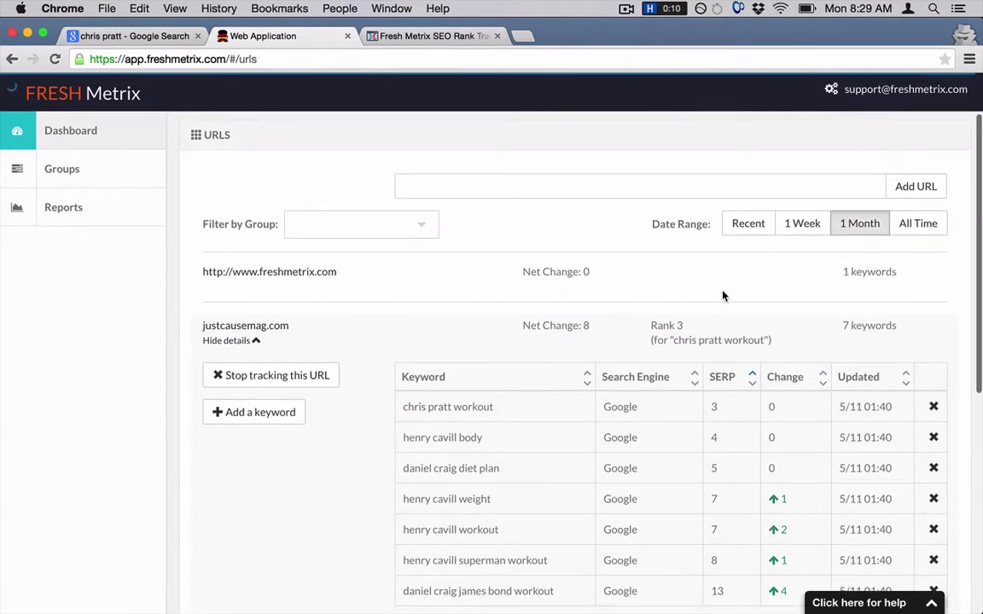
scroll(723, 292, down, 1)
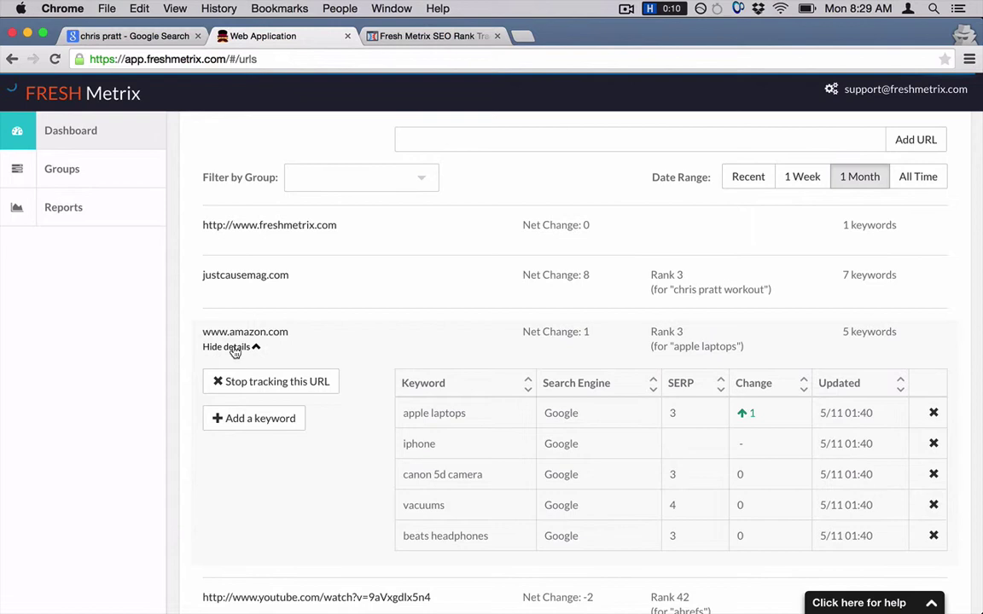
click(255, 348)
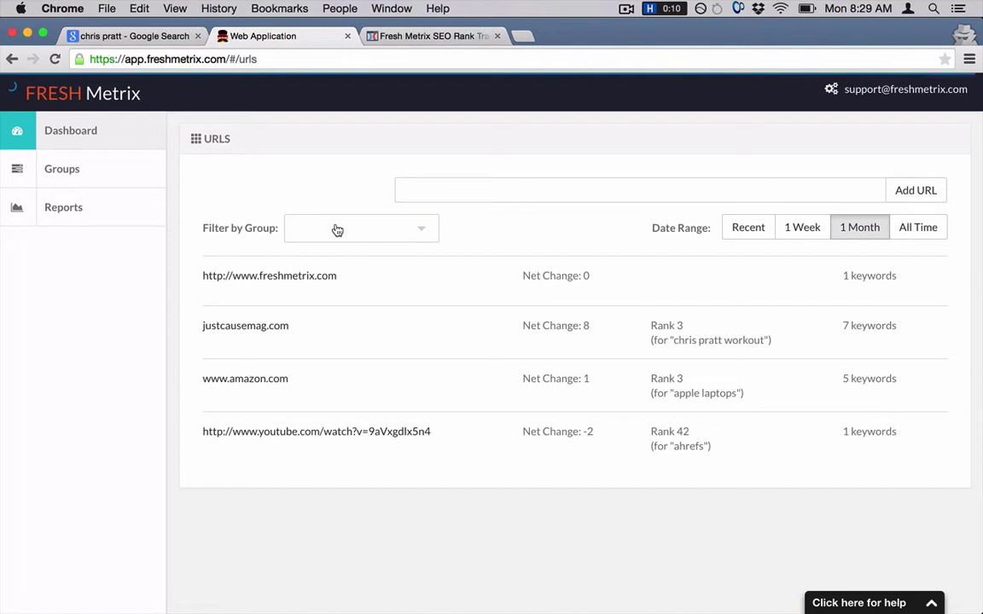
- Choose FRESH METRIX under Filter by Group, then open Reports showing the 30-day Live Report
click(303, 229)
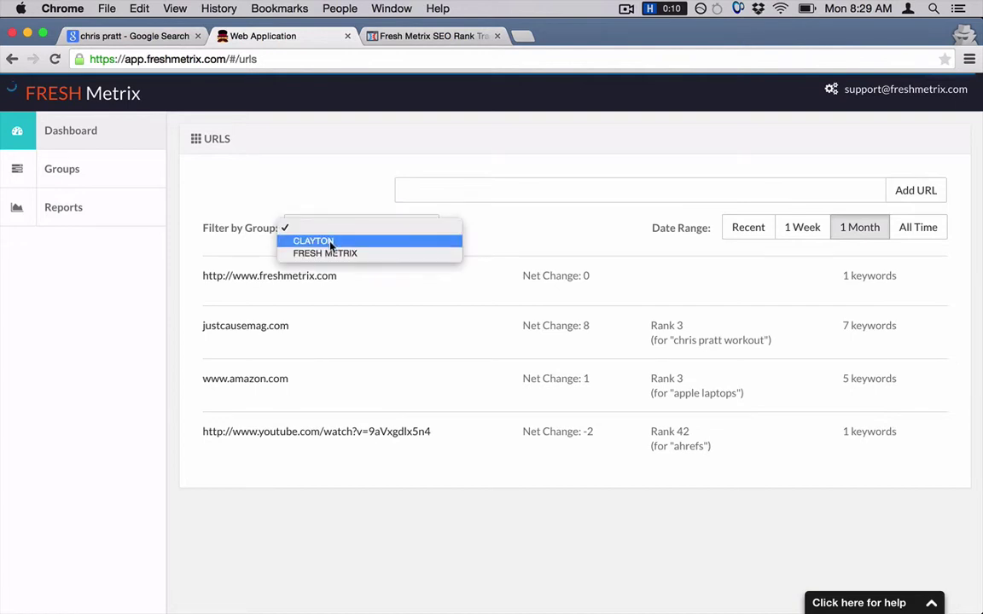
click(329, 254)
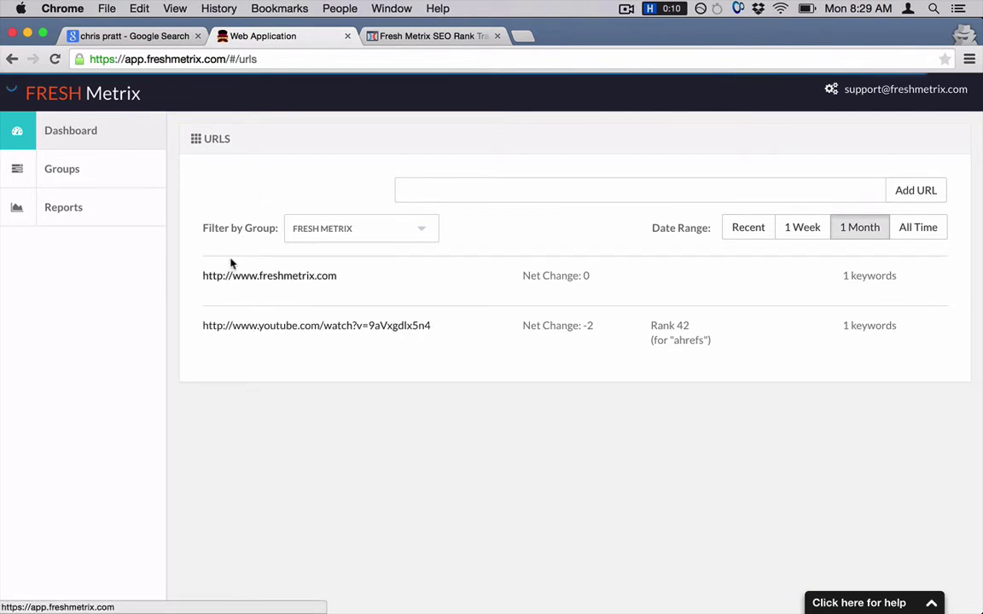
click(75, 220)
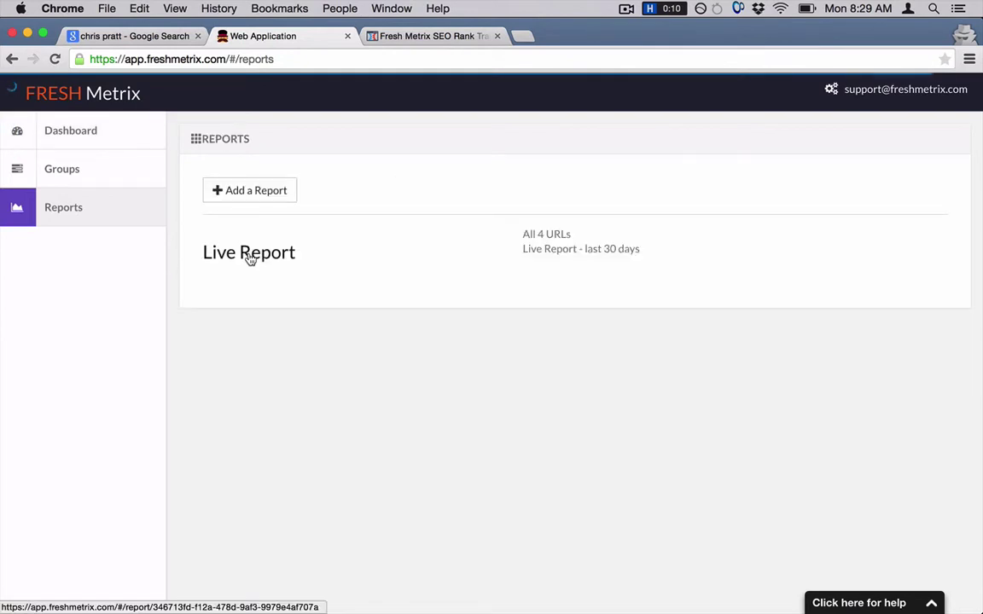
- Open the Live Report and scroll through its keyword rank charts
click(224, 261)
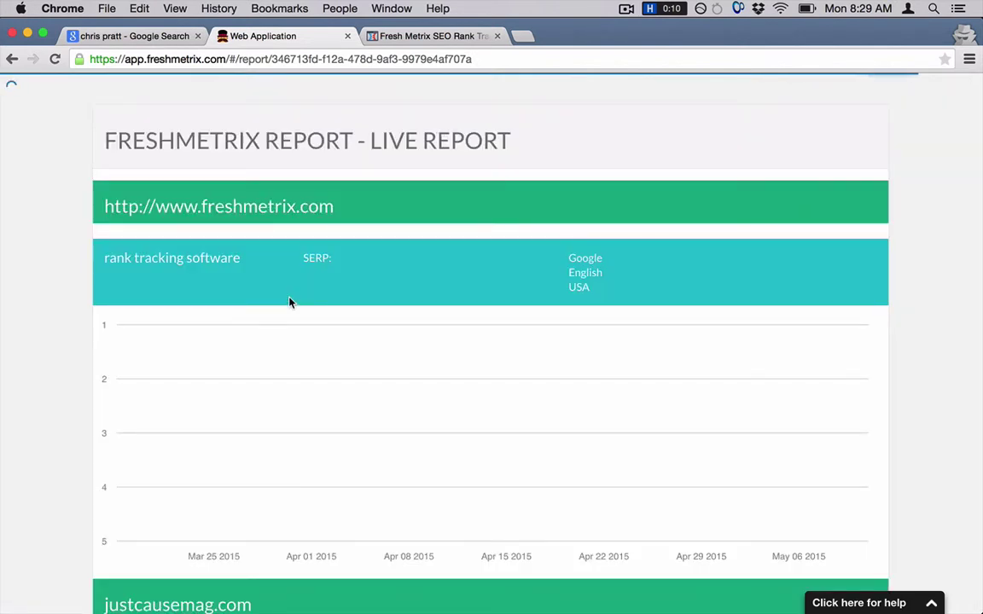
scroll(289, 302, down, 6)
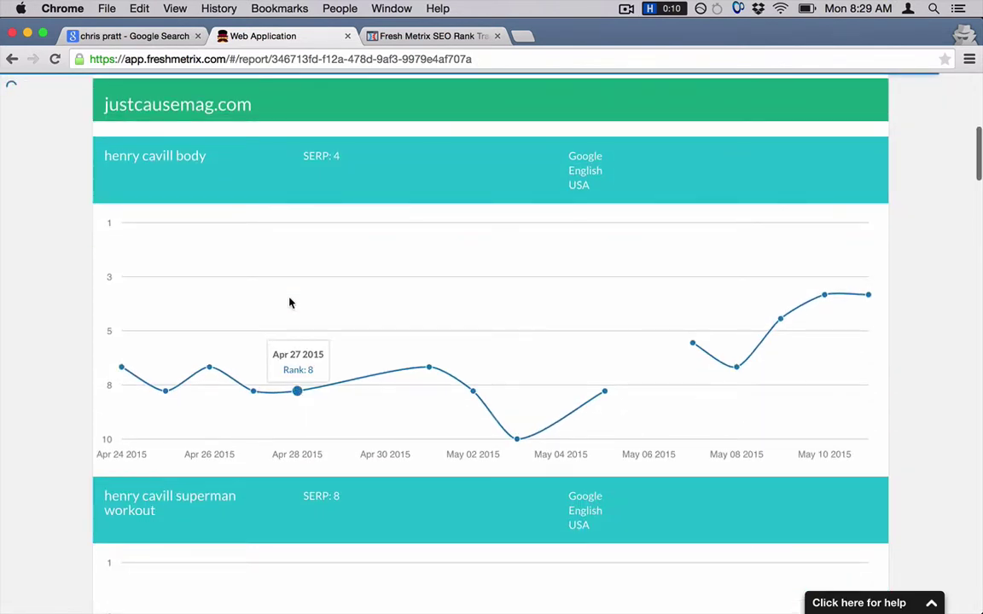
scroll(289, 302, down, 1)
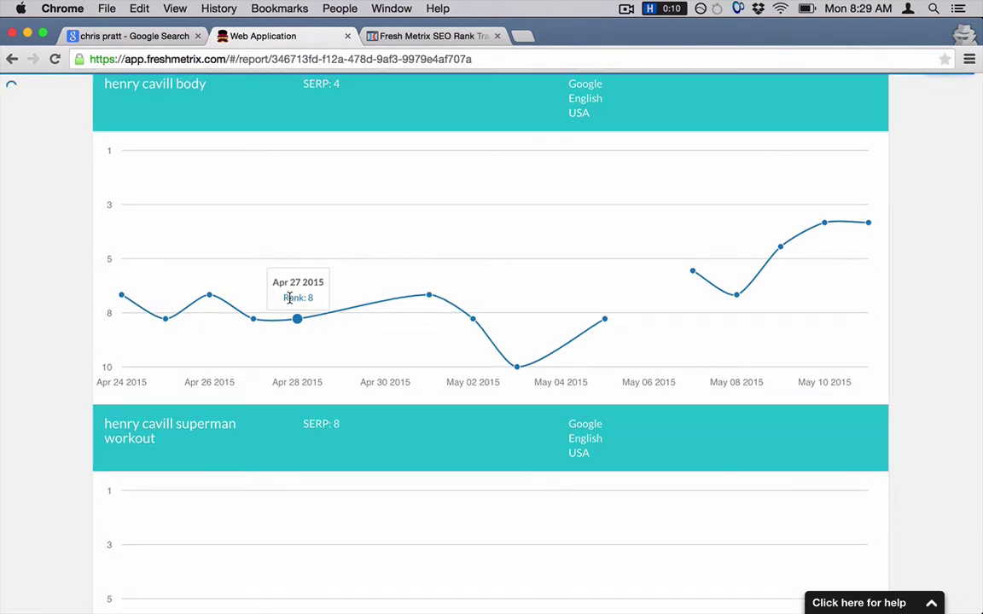
scroll(319, 367, up, 1)
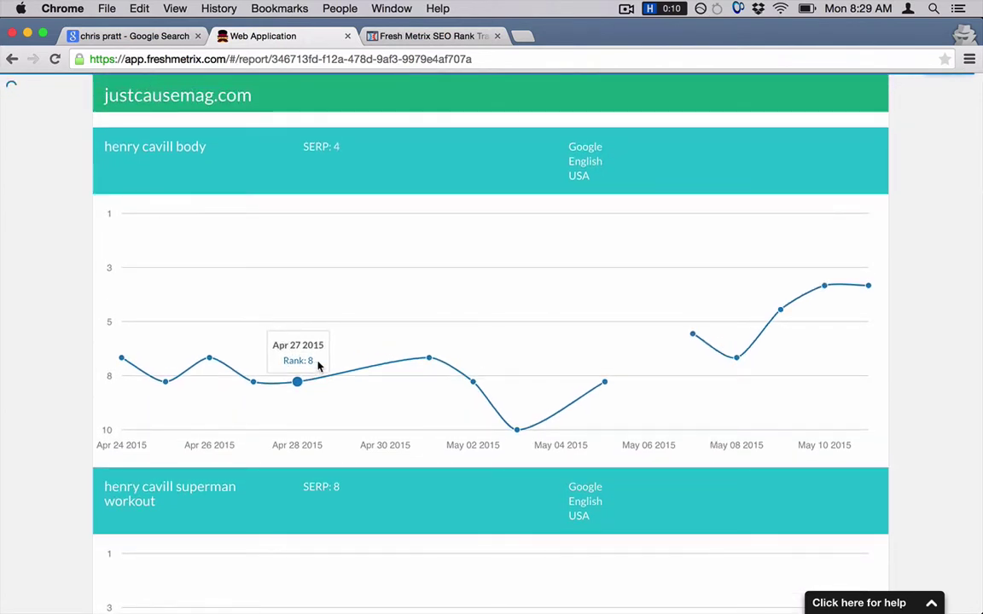
scroll(318, 365, down, 1)
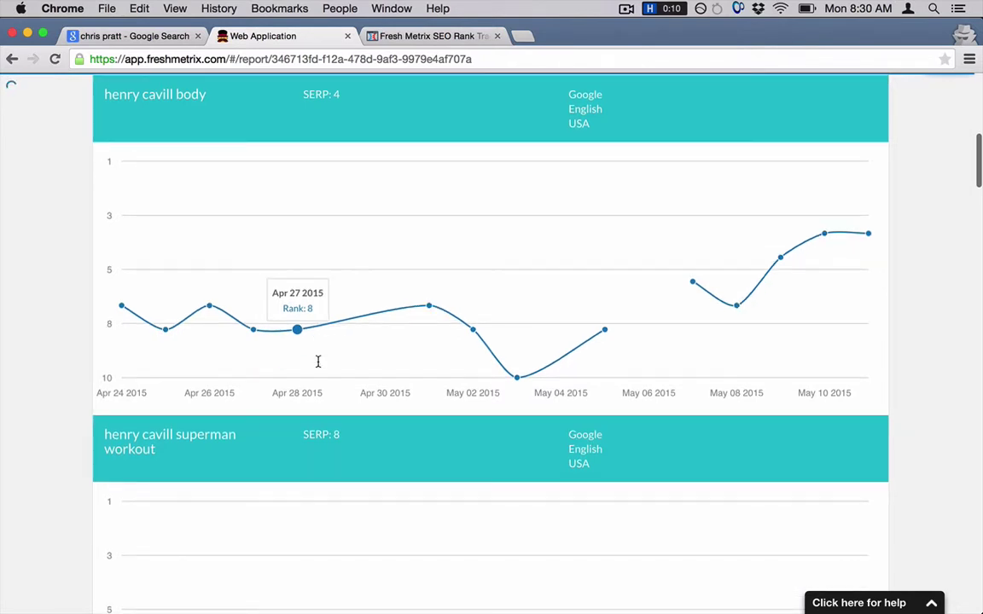
scroll(318, 362, down, 7)
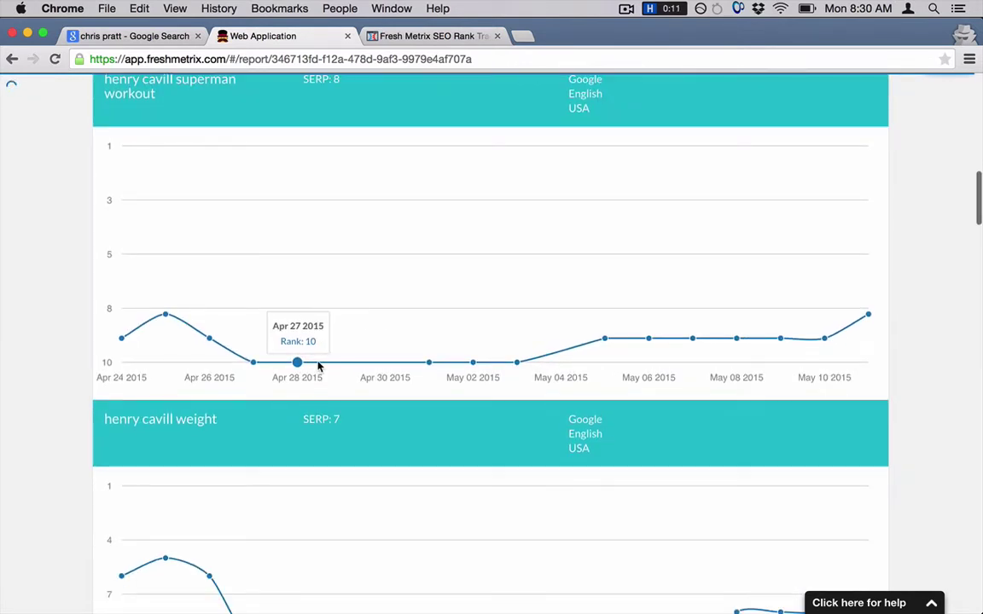
scroll(317, 365, down, 8)
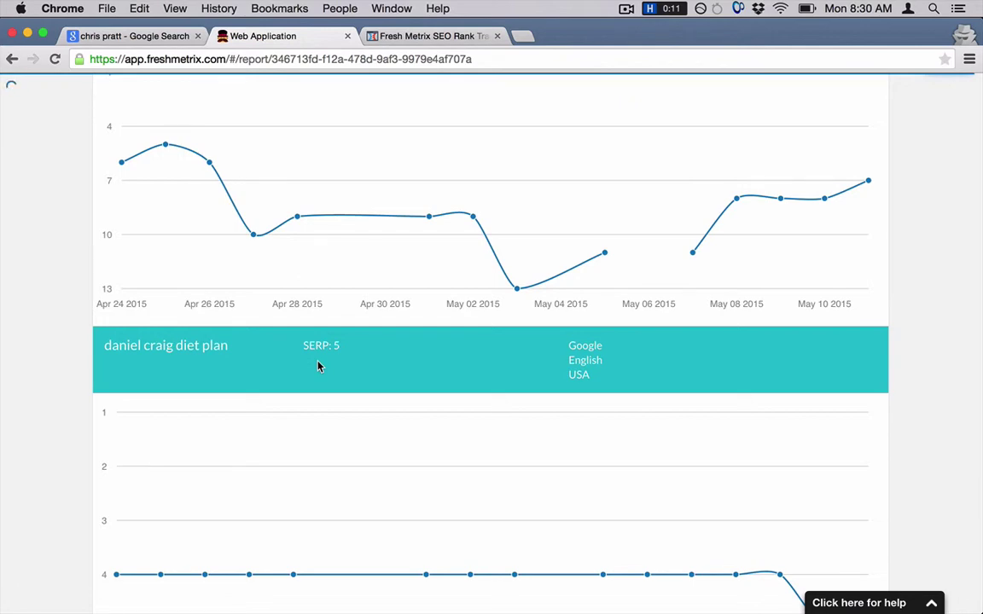
scroll(317, 366, up, 11)
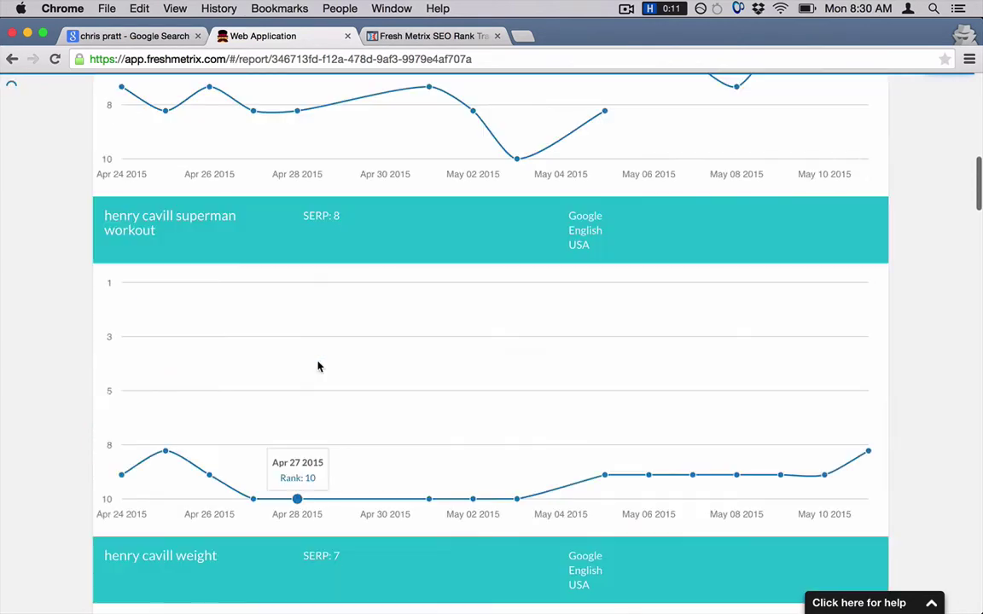
scroll(317, 366, up, 10)
key(ctrl+Tab)
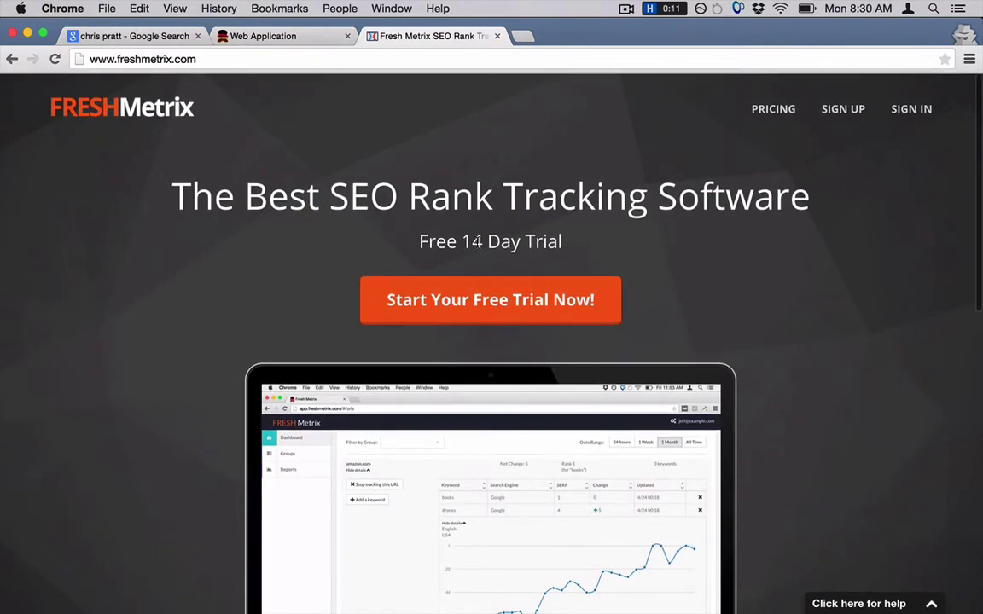
drag(243, 196, 397, 196)
click(398, 196)
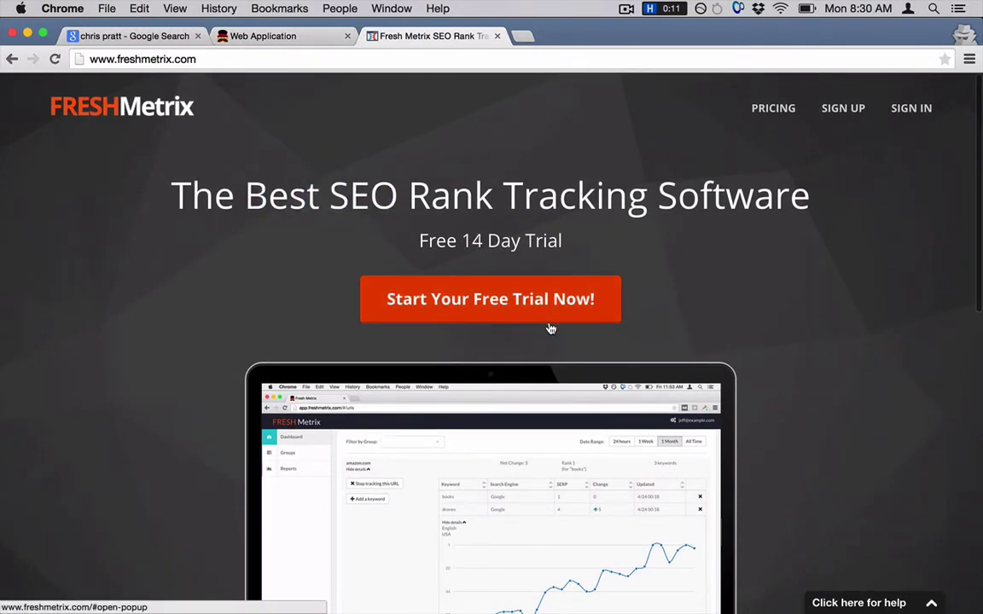